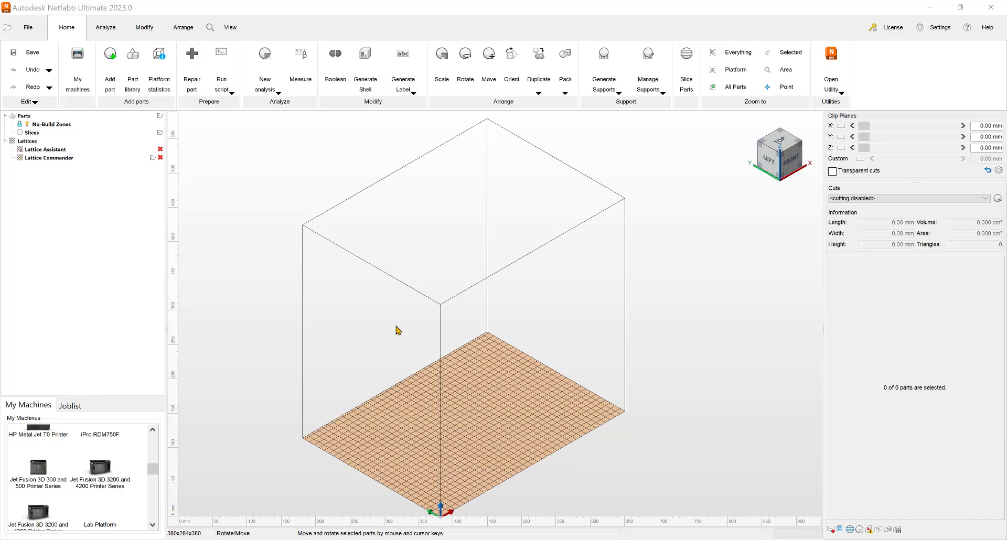
# Step: Run the DemoWorkflows script and move its Demo Workflows panel higher above the platform
pyautogui.scroll(-1, 397, 341)
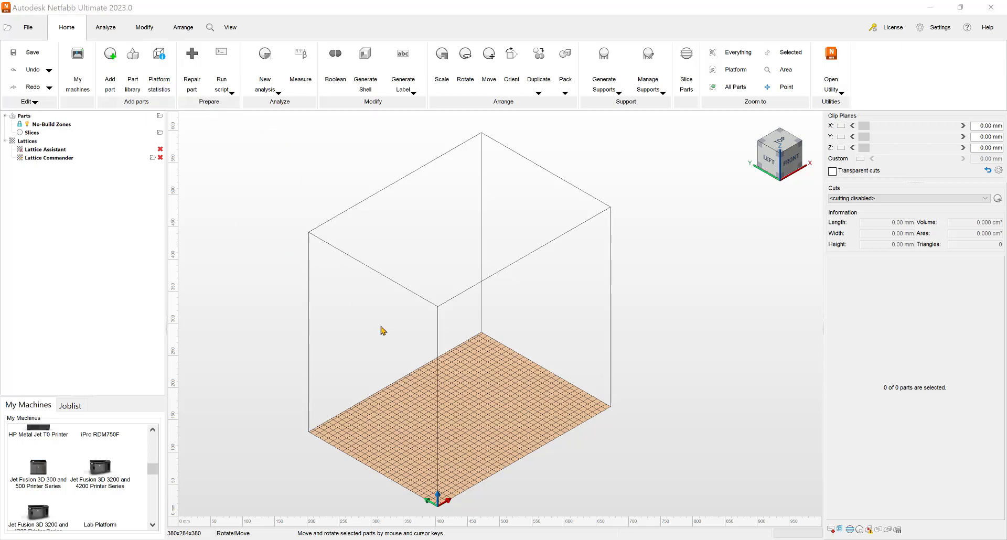
pyautogui.click(227, 91)
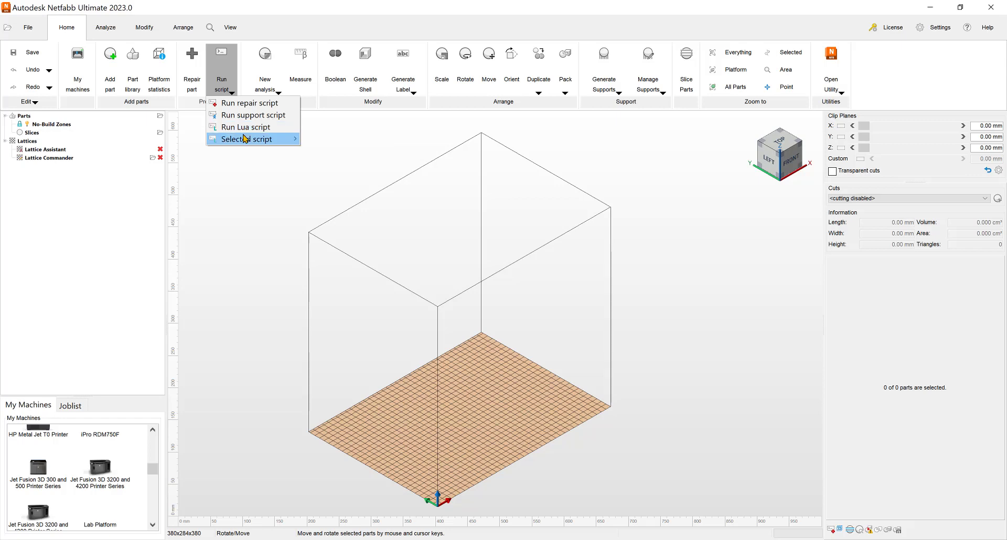
pyautogui.moveTo(242, 139)
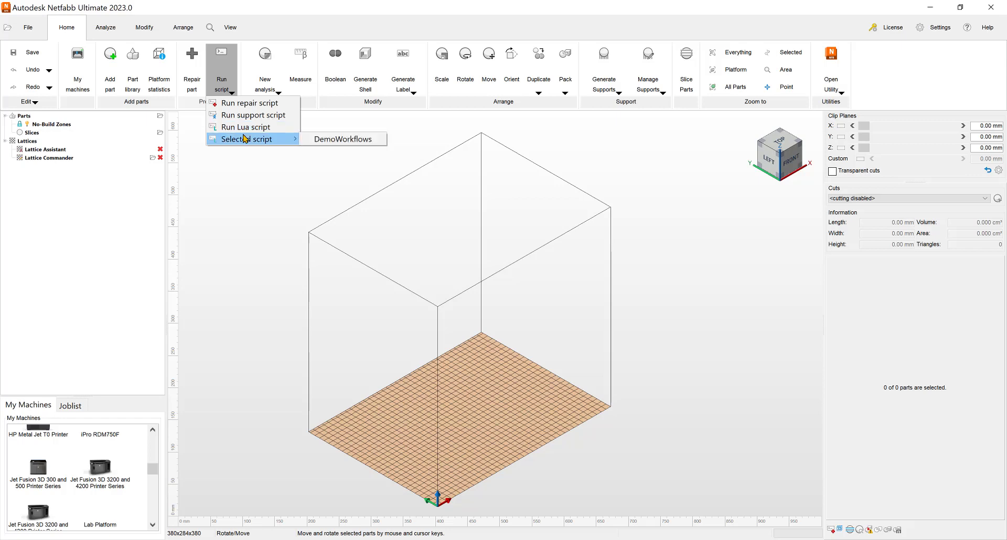
pyautogui.click(338, 141)
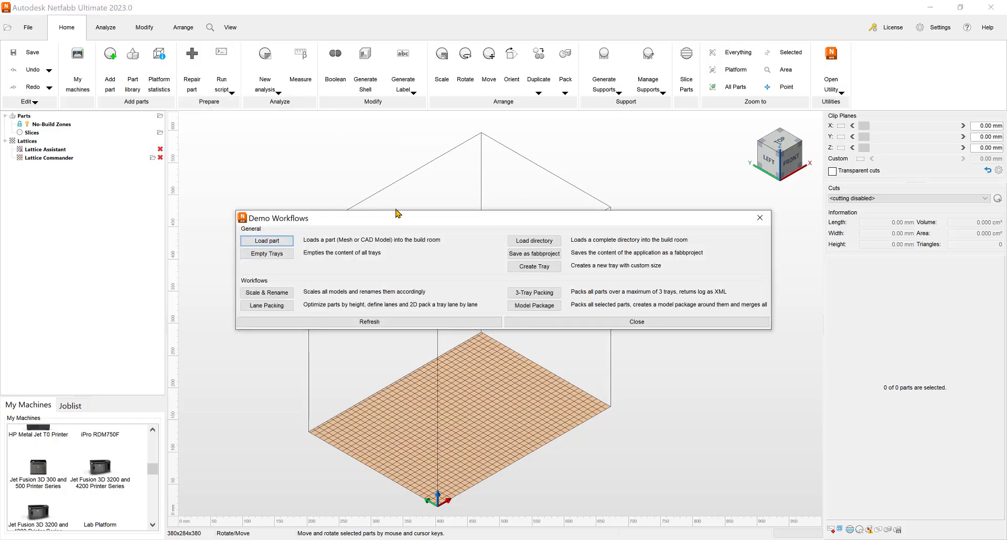
pyautogui.moveTo(404, 220); pyautogui.dragTo(393, 139)
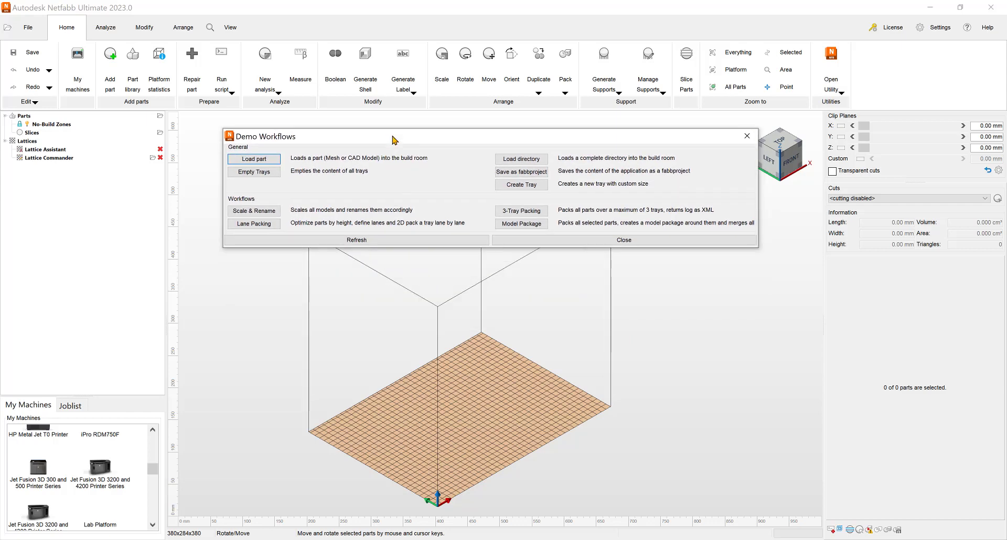
pyautogui.click(528, 163)
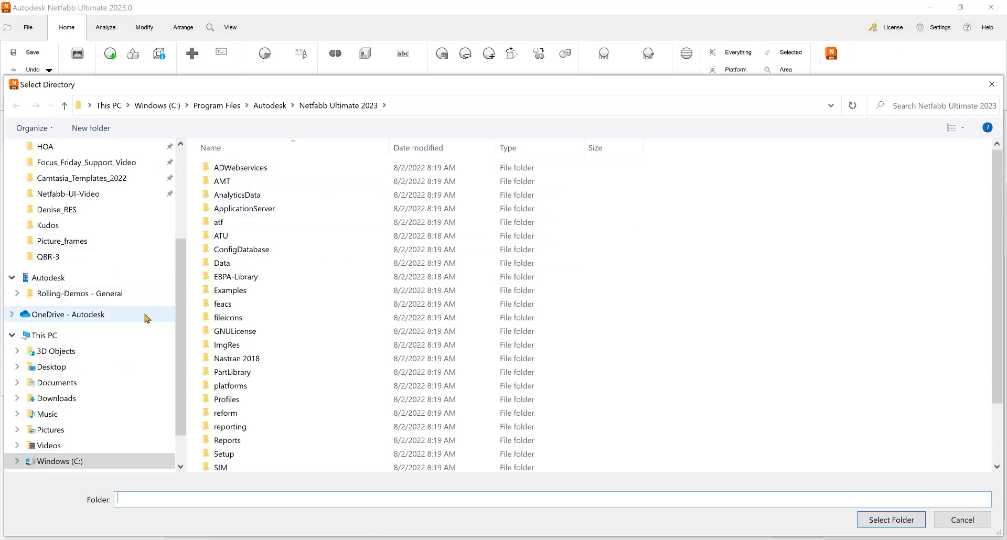
pyautogui.moveTo(181, 283); pyautogui.dragTo(181, 181)
pyautogui.click(45, 175)
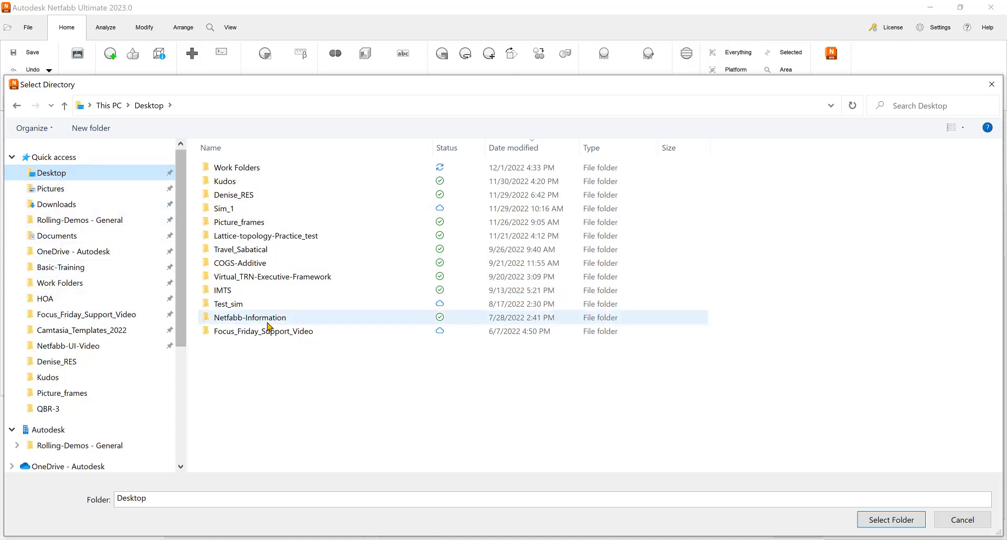
pyautogui.doubleClick(235, 173)
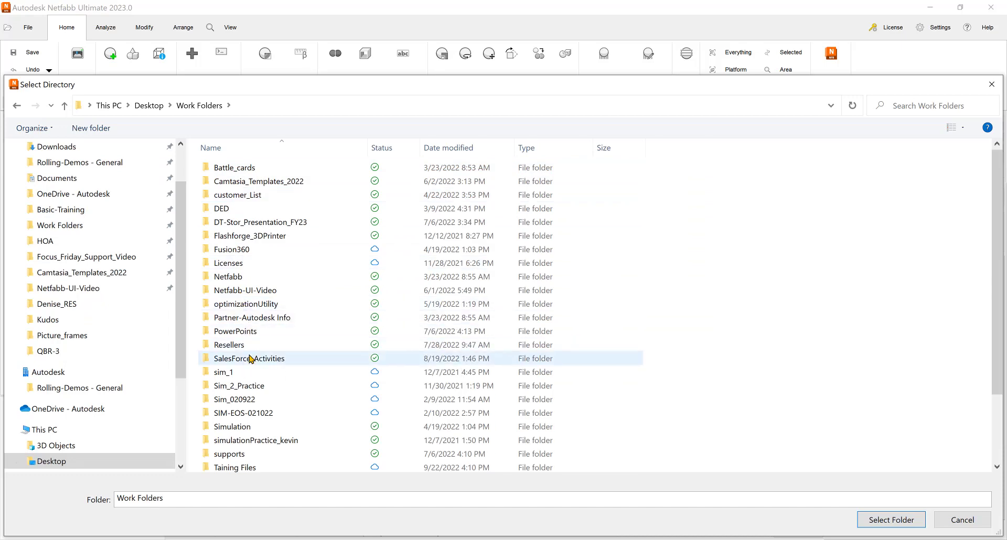
pyautogui.scroll(-2, 250, 358)
pyautogui.click(240, 443)
pyautogui.doubleClick(239, 443)
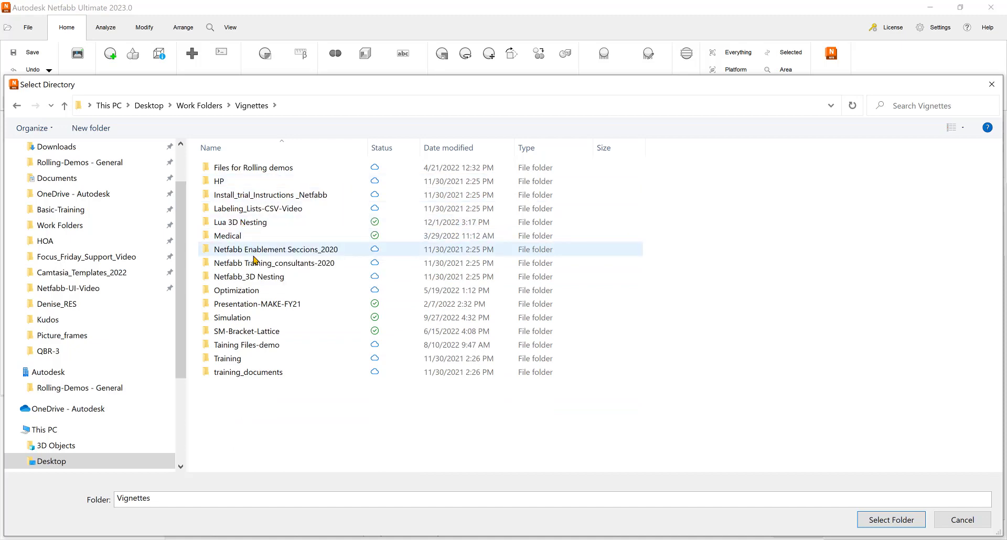
pyautogui.click(243, 224)
pyautogui.doubleClick(243, 224)
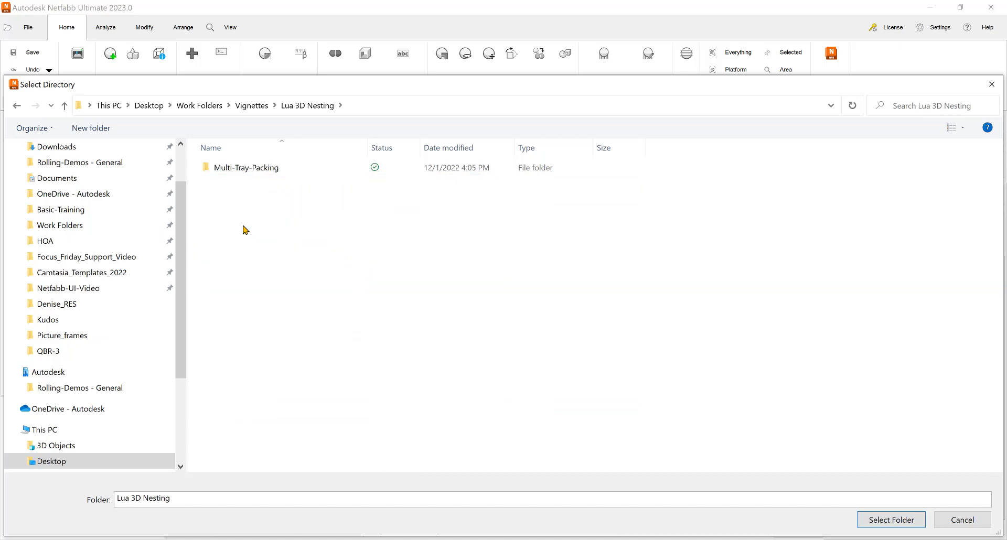
pyautogui.click(245, 169)
pyautogui.doubleClick(245, 169)
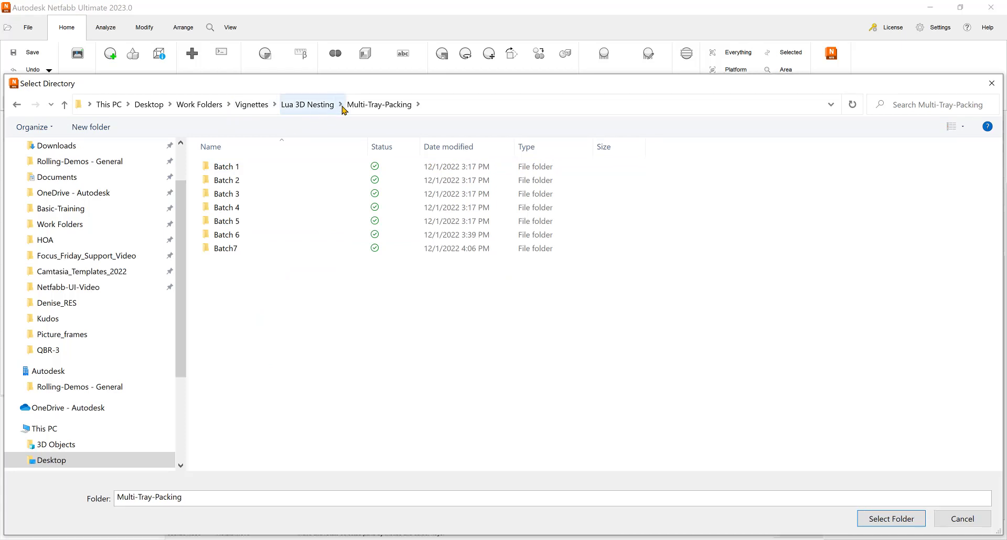
pyautogui.click(227, 170)
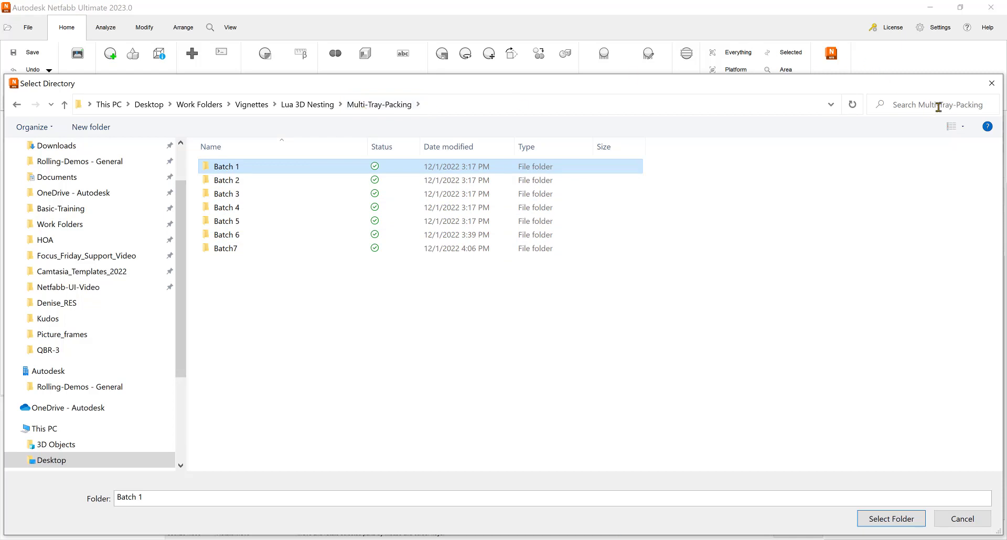
pyautogui.click(994, 85)
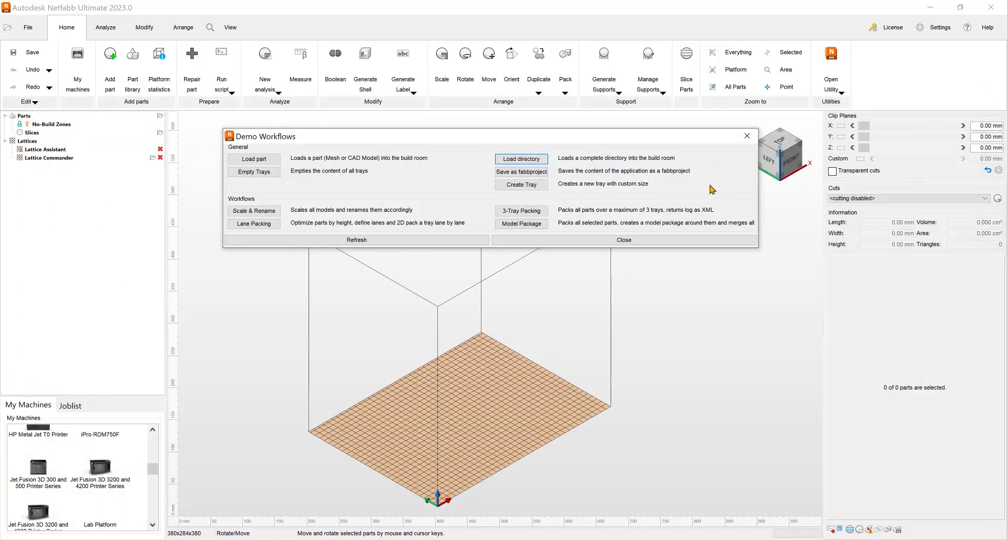
# Step: Close Demo Workflows, open the Lua script library and select Load_Pack_Multi_Tray.lua
pyautogui.click(620, 242)
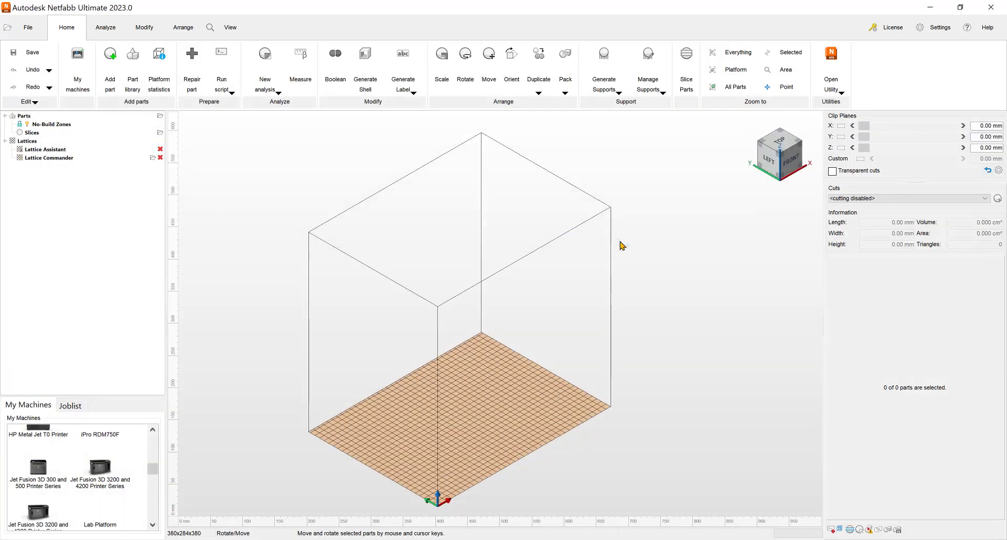
pyautogui.click(223, 87)
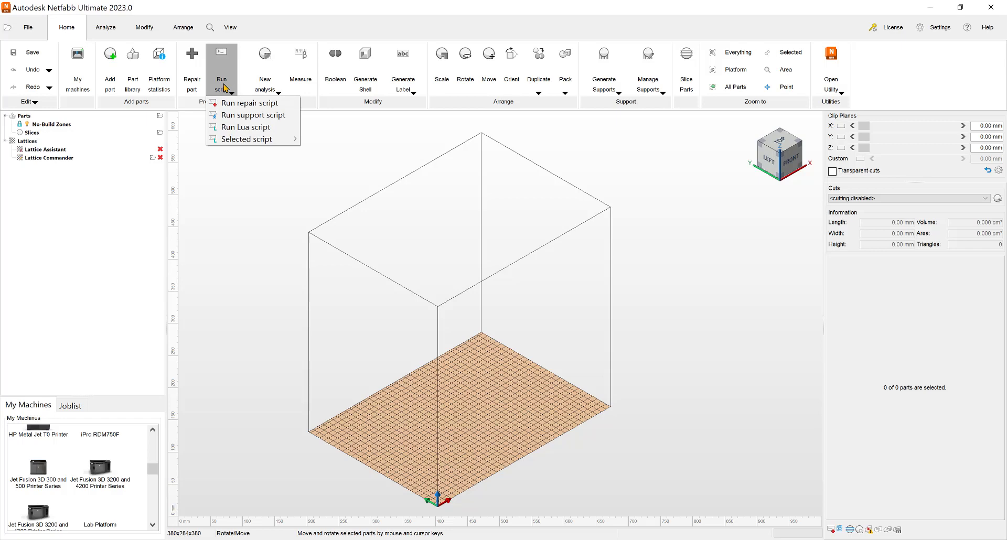
pyautogui.click(229, 129)
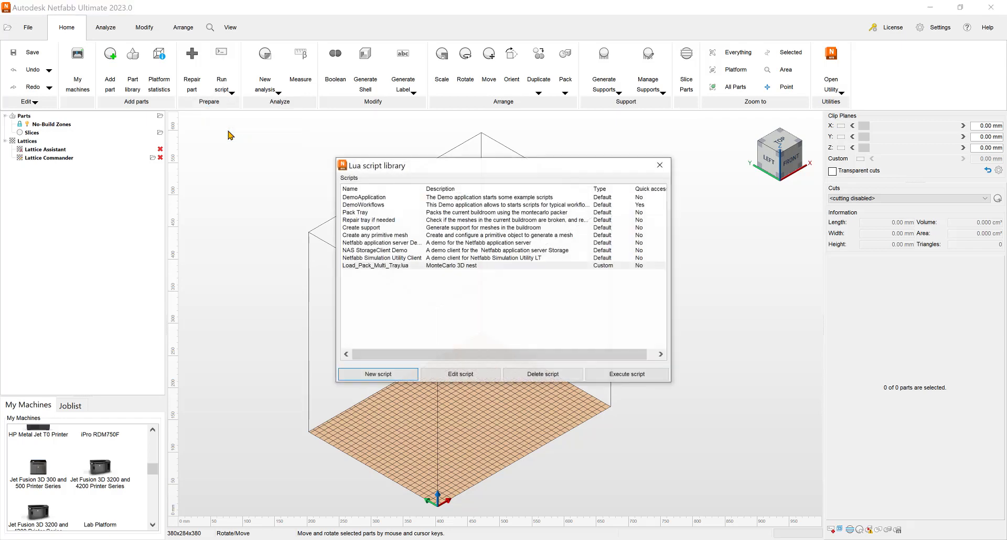
pyautogui.click(360, 266)
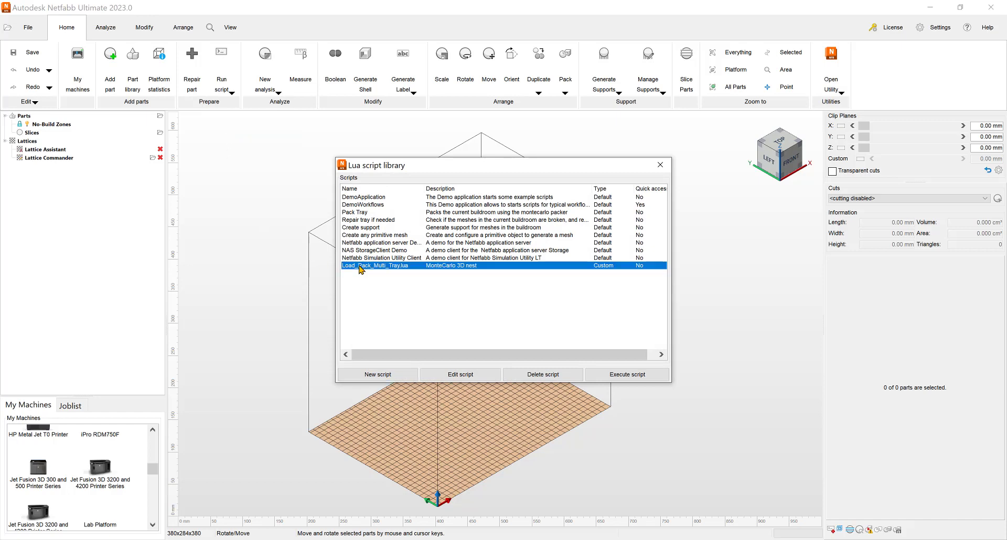
pyautogui.click(470, 374)
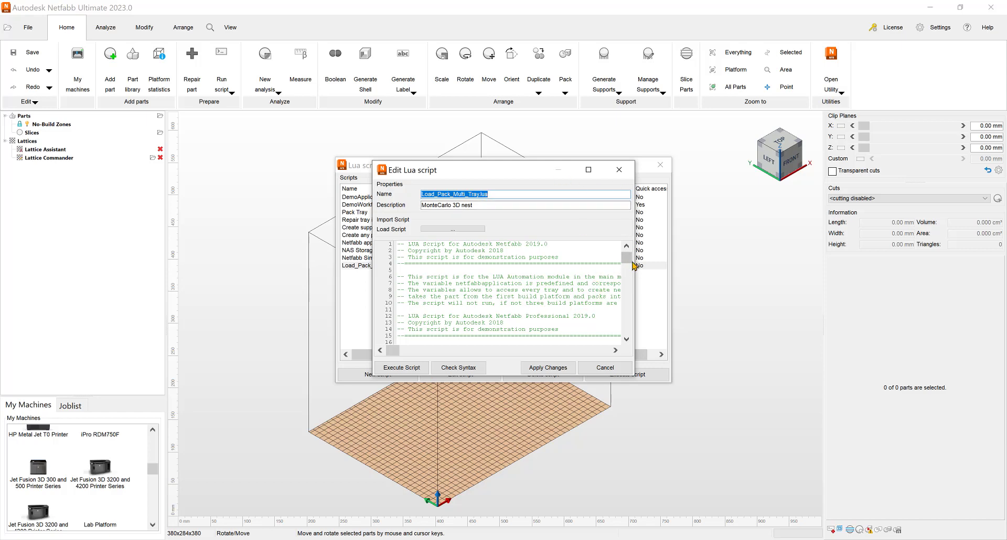
pyautogui.moveTo(627, 258); pyautogui.dragTo(630, 310)
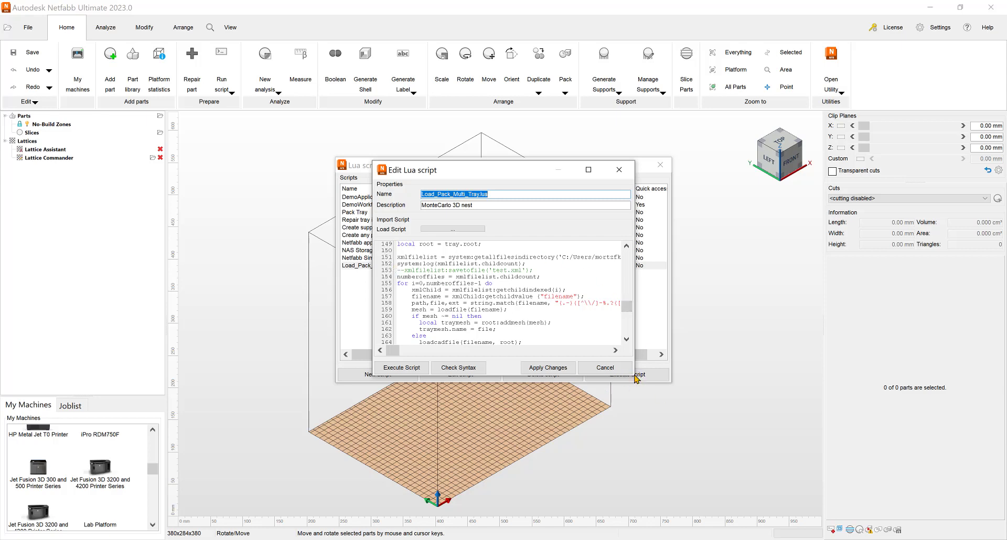
pyautogui.moveTo(634, 370); pyautogui.dragTo(943, 393)
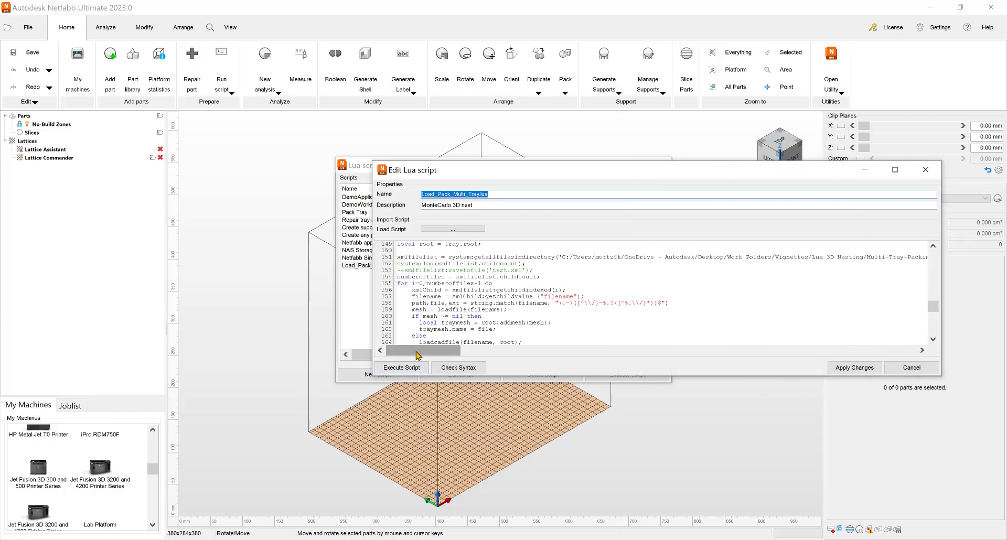
pyautogui.moveTo(418, 355); pyautogui.dragTo(448, 351)
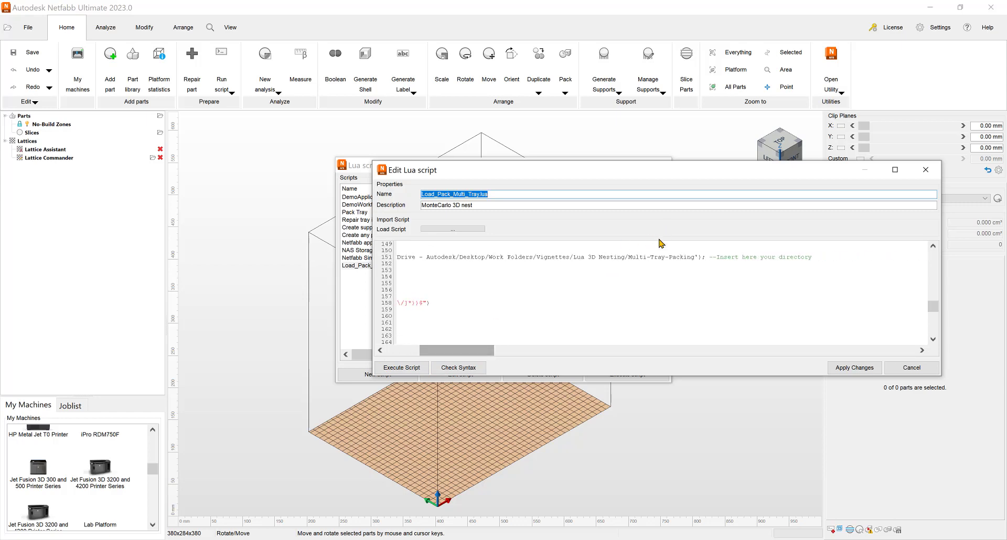
pyautogui.click(907, 368)
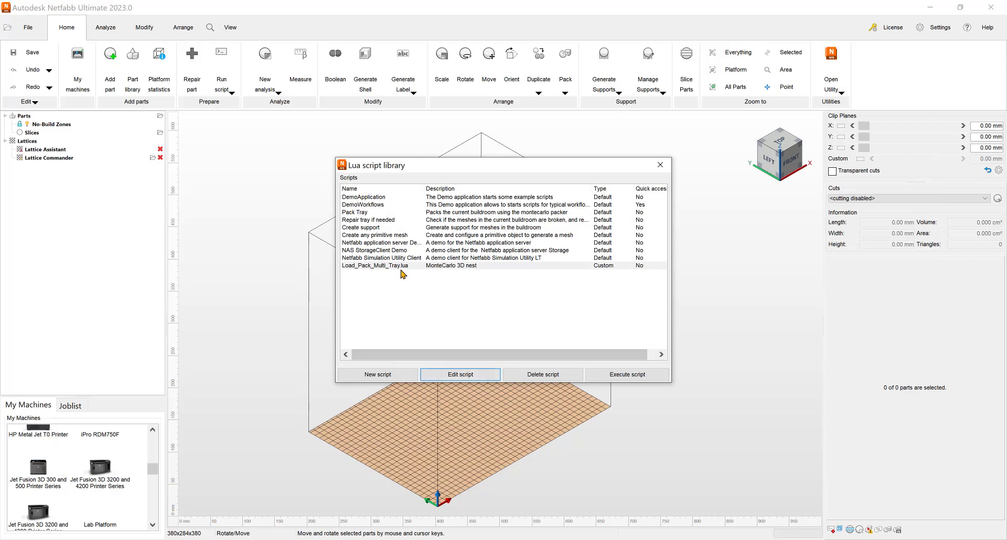
# Step: Execute Load_Pack_Multi_Tray.lua to pack 233 Print Bed v4_7 parts into the 400x400x400 build room
pyautogui.click(401, 267)
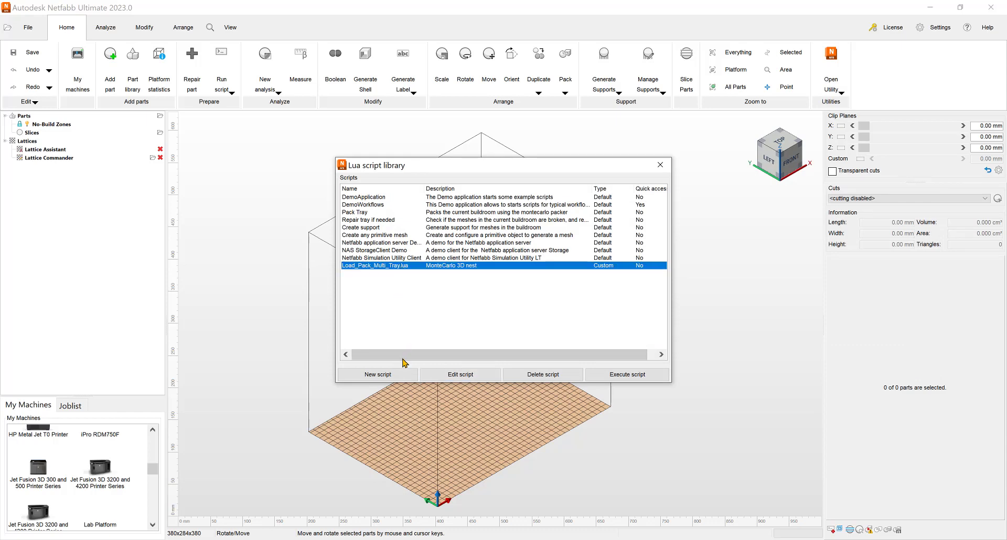
pyautogui.click(611, 377)
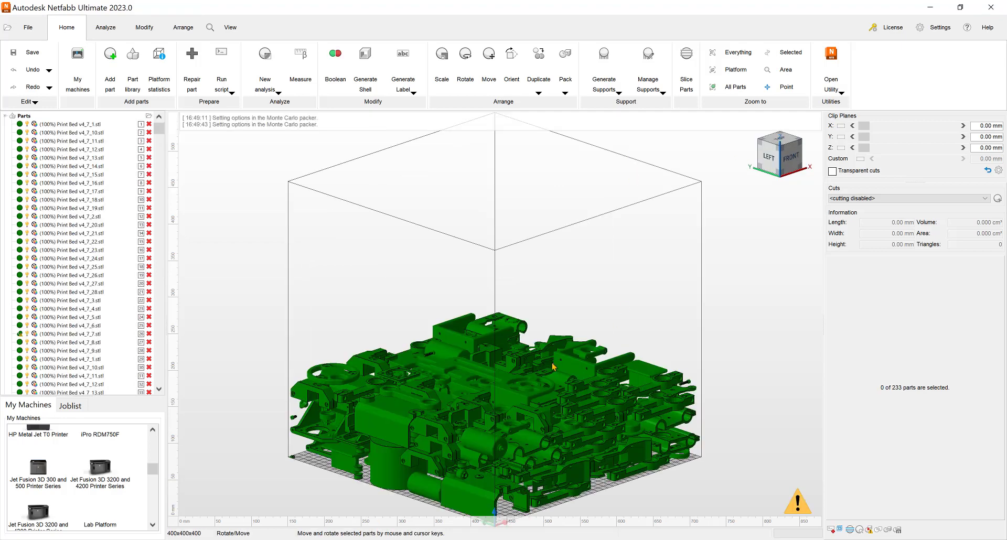
# Step: Scroll the Parts tree past tray2 and select tray3's first mesh to display that tray
pyautogui.scroll(-4, 553, 367)
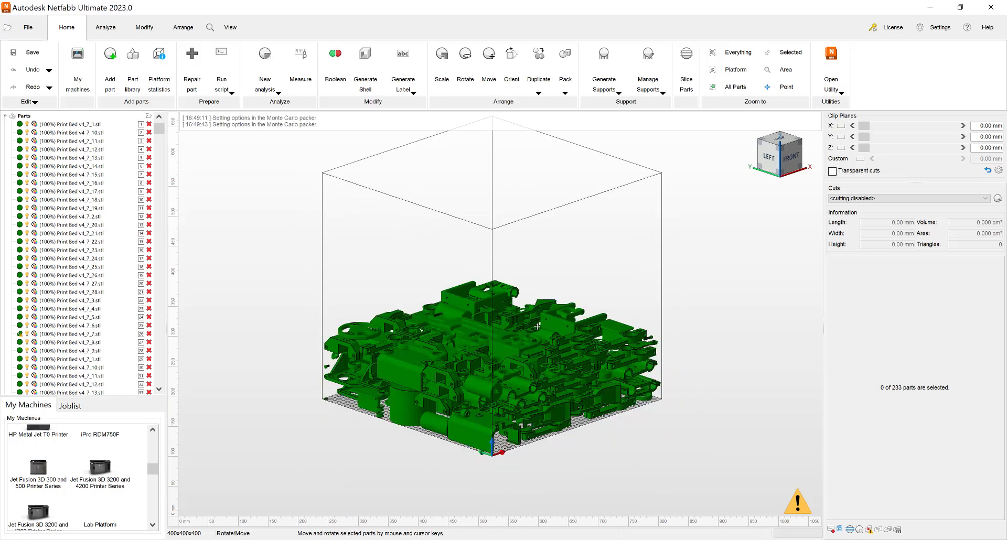
pyautogui.moveTo(158, 128); pyautogui.dragTo(147, 270)
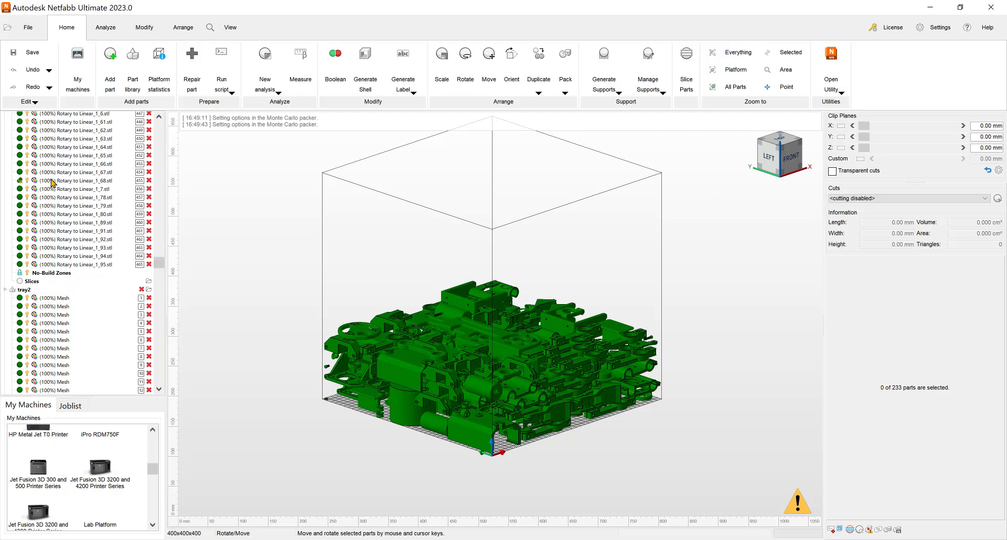
pyautogui.click(21, 290)
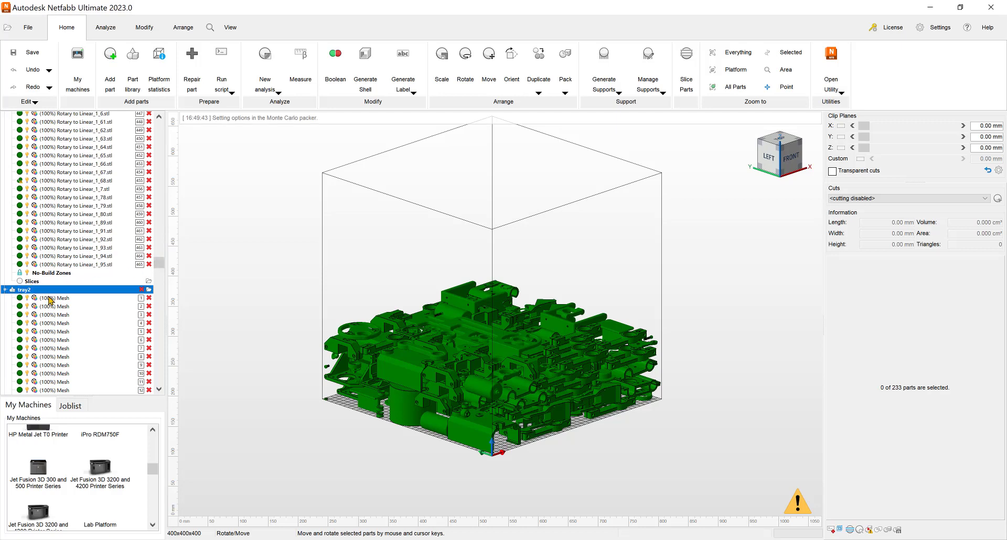
pyautogui.moveTo(162, 266); pyautogui.dragTo(161, 336)
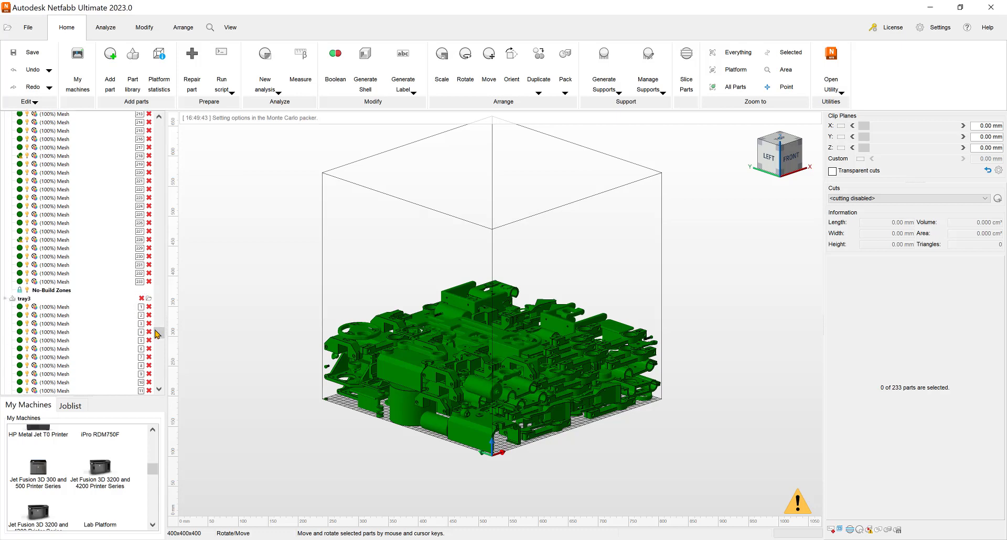
pyautogui.moveTo(158, 336); pyautogui.dragTo(158, 262)
pyautogui.click(119, 312)
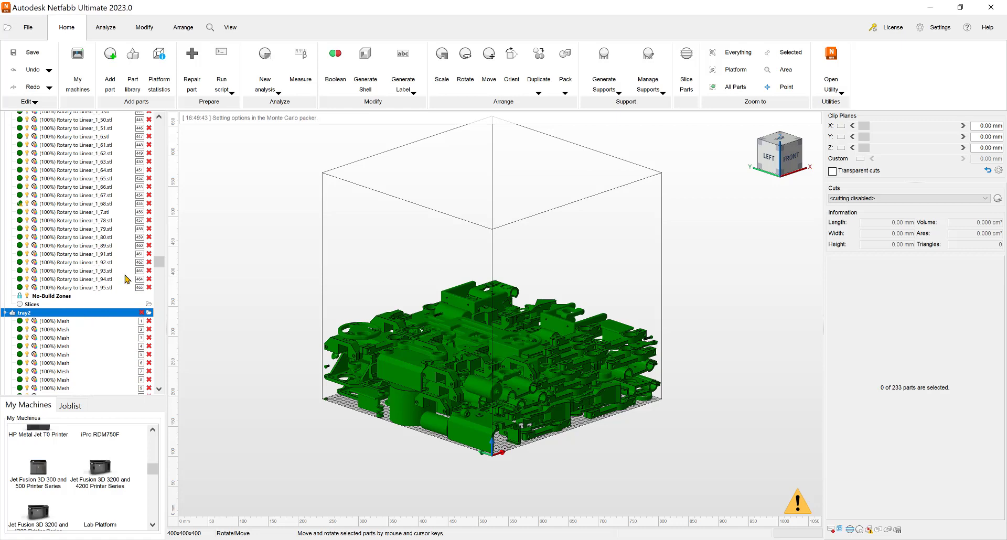
pyautogui.moveTo(158, 263); pyautogui.dragTo(158, 333)
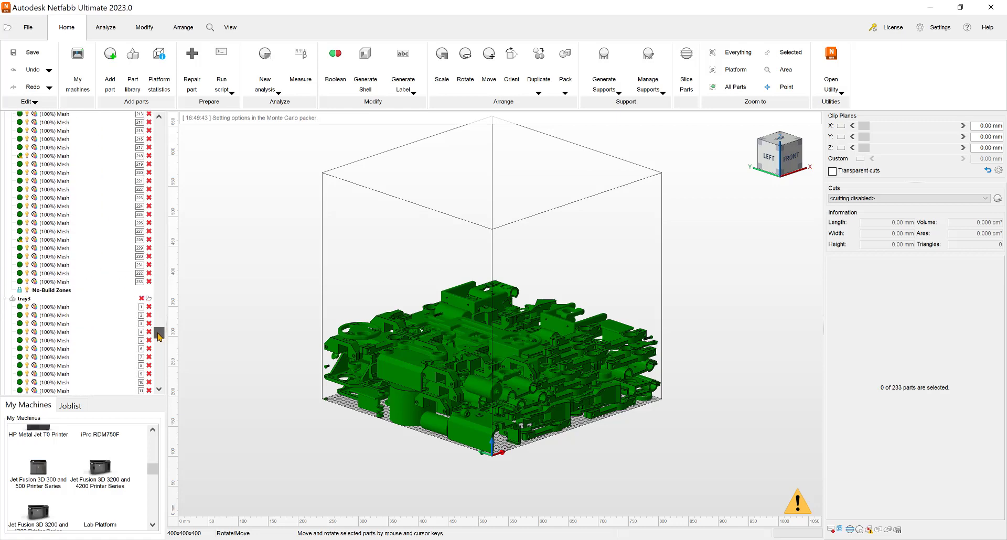
pyautogui.press('Down')
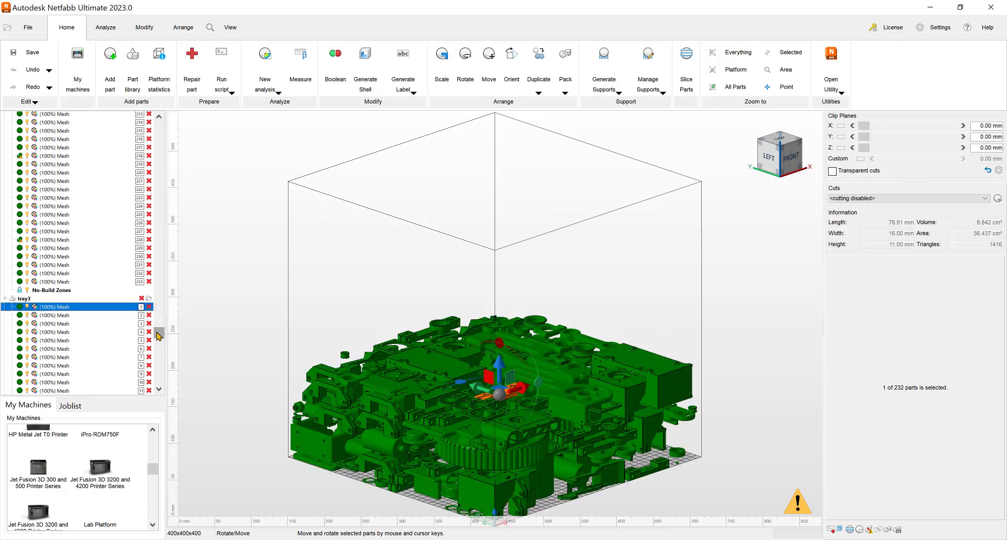
pyautogui.moveTo(157, 335); pyautogui.dragTo(155, 384)
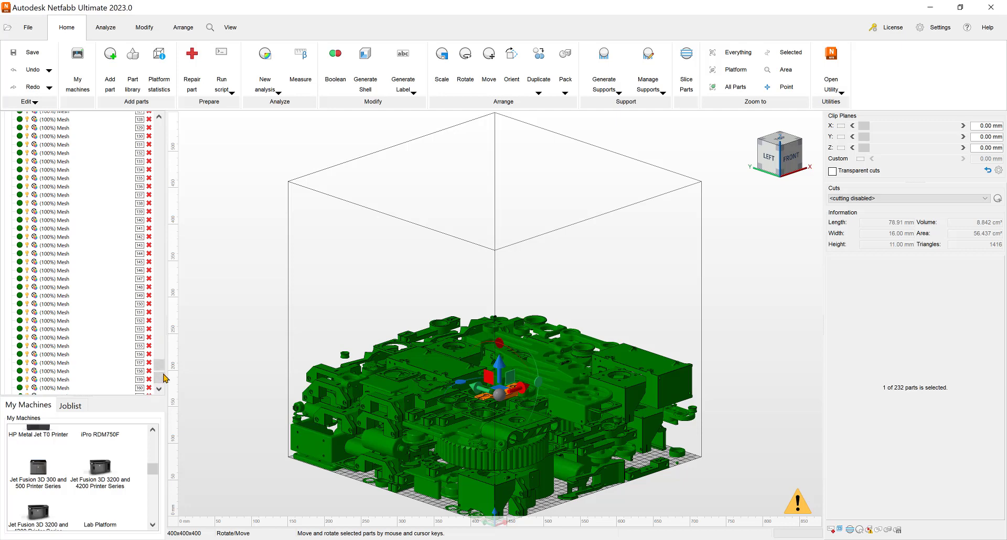
pyautogui.scroll(-15, 158, 391)
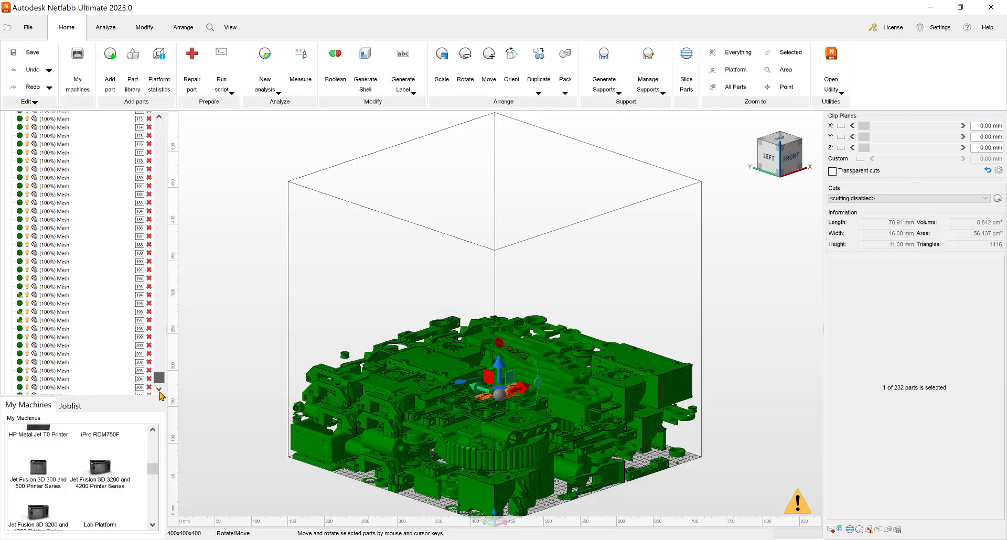
pyautogui.scroll(-7, 156, 394)
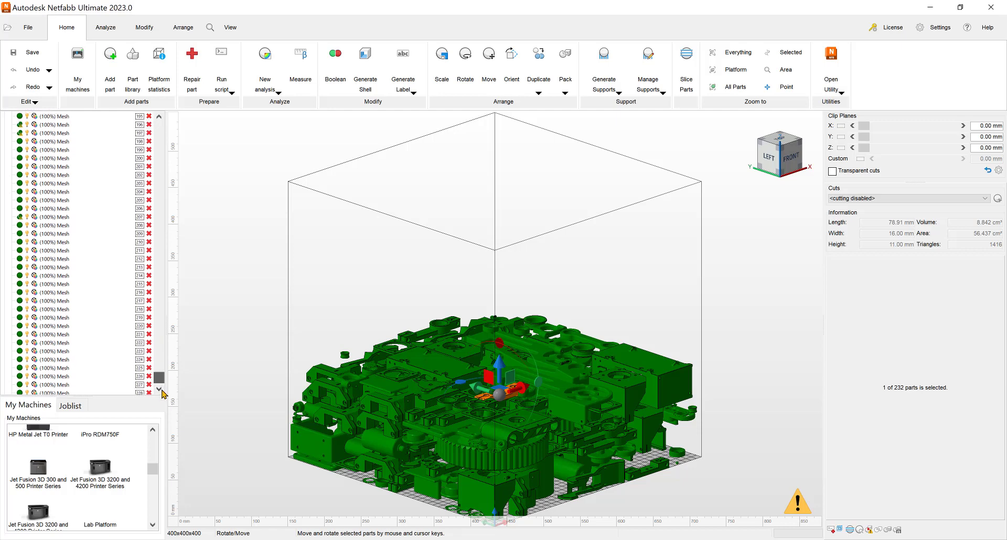
pyautogui.scroll(-2, 161, 390)
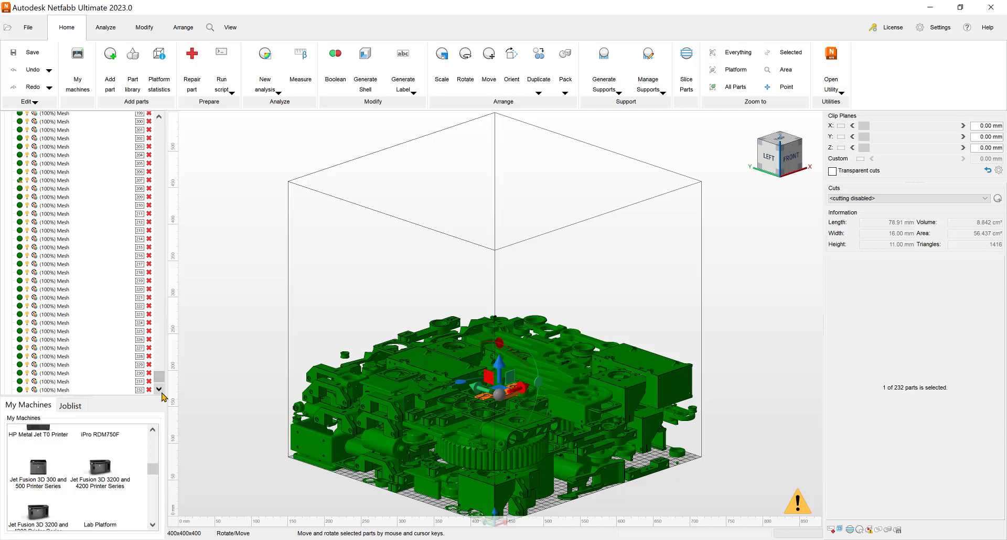
pyautogui.scroll(-2, 163, 397)
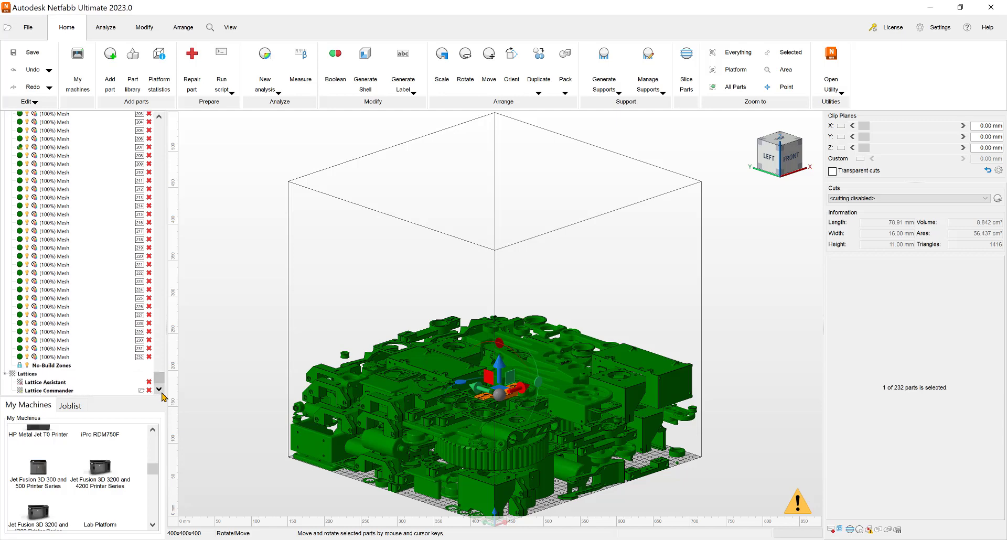
# Step: Select all 232 parts and orbit the 396.50 × 396.16 × 136.47 mm block to front and left views
pyautogui.keyDown('shift'); pyautogui.click(133, 357); pyautogui.keyUp('shift')
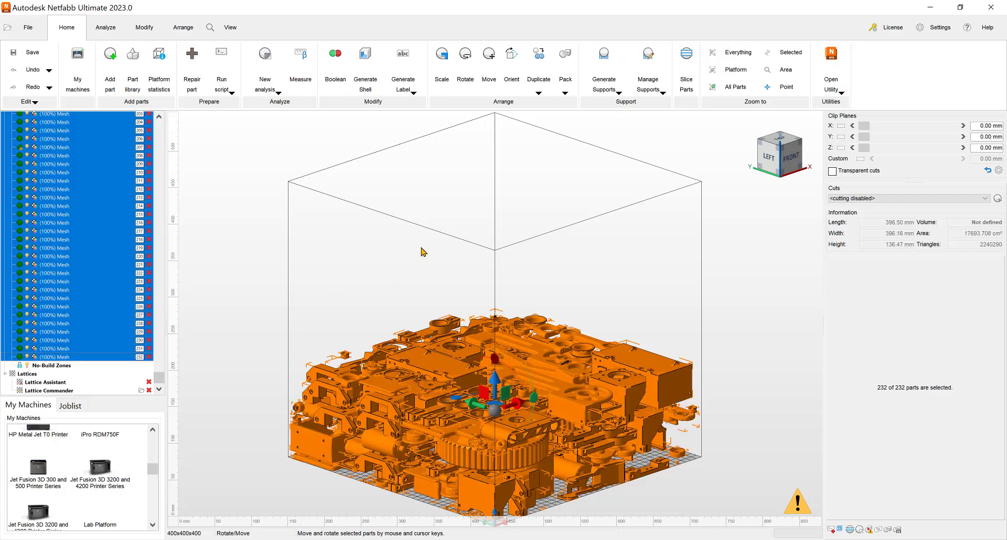
pyautogui.scroll(-5, 406, 218)
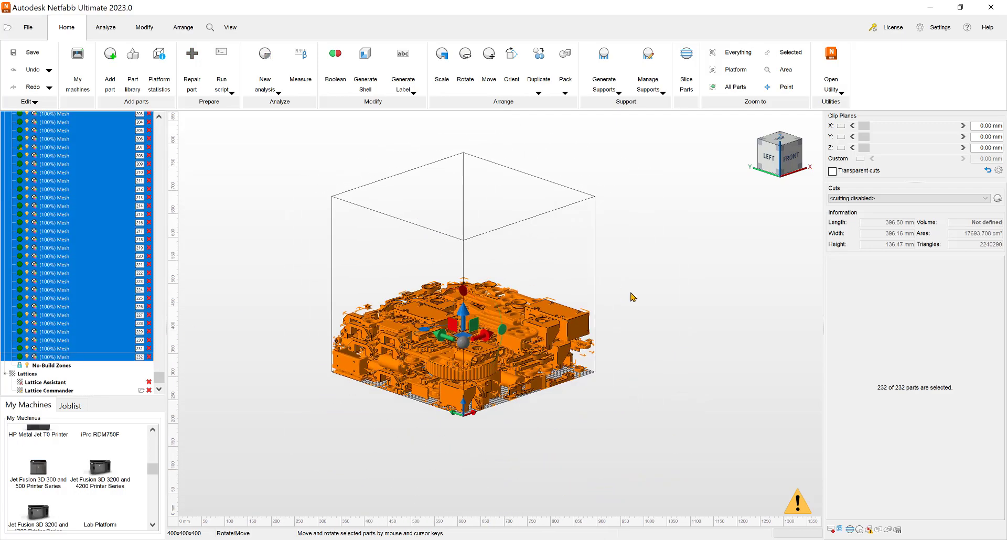
pyautogui.moveTo(627, 292); pyautogui.dragTo(567, 304, button='right')
pyautogui.scroll(3, 157, 361)
pyautogui.moveTo(158, 372); pyautogui.dragTo(157, 136)
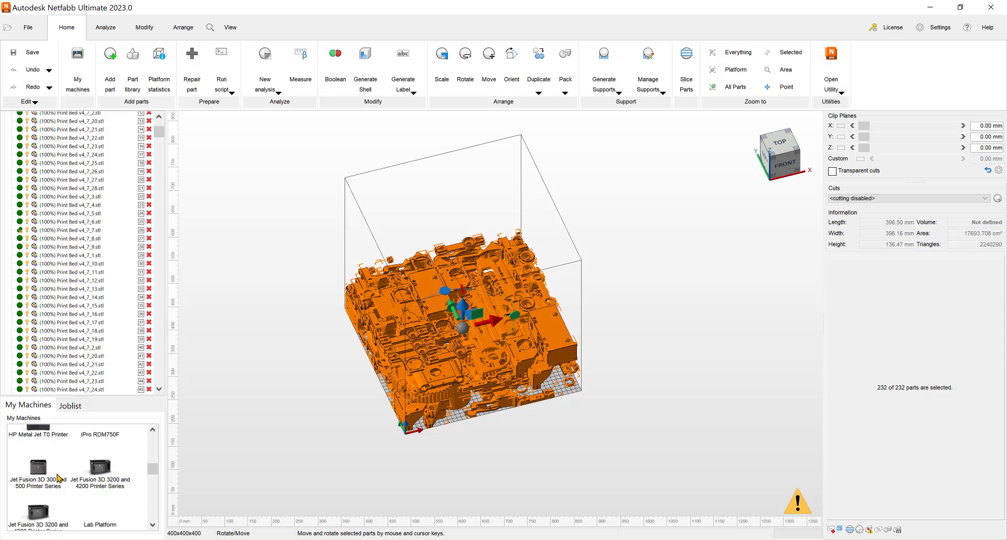
pyautogui.scroll(-4, 408, 346)
pyautogui.moveTo(414, 332); pyautogui.dragTo(489, 330, button='right')
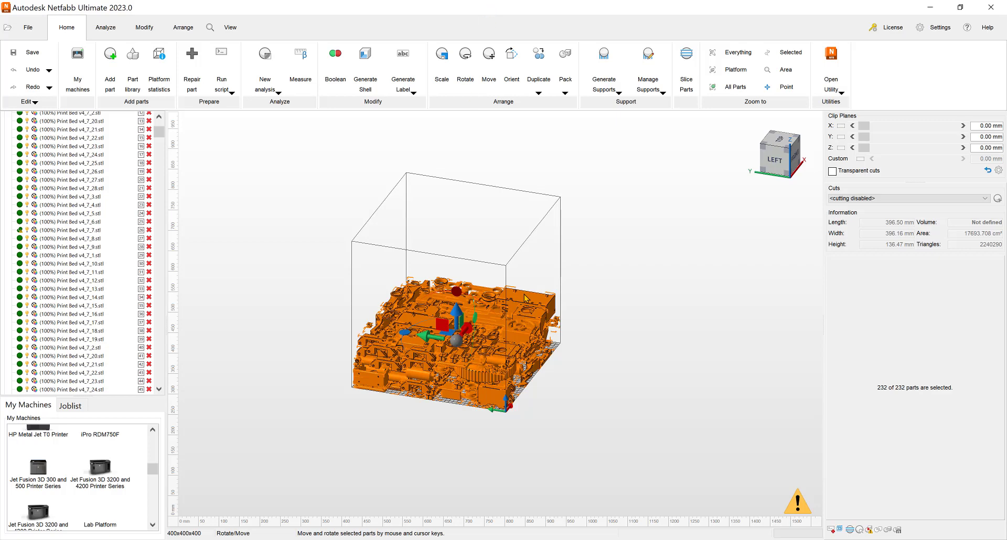
# Step: Reopen the Lua script library and move its window higher to keep the packed parts visible
pyautogui.click(230, 91)
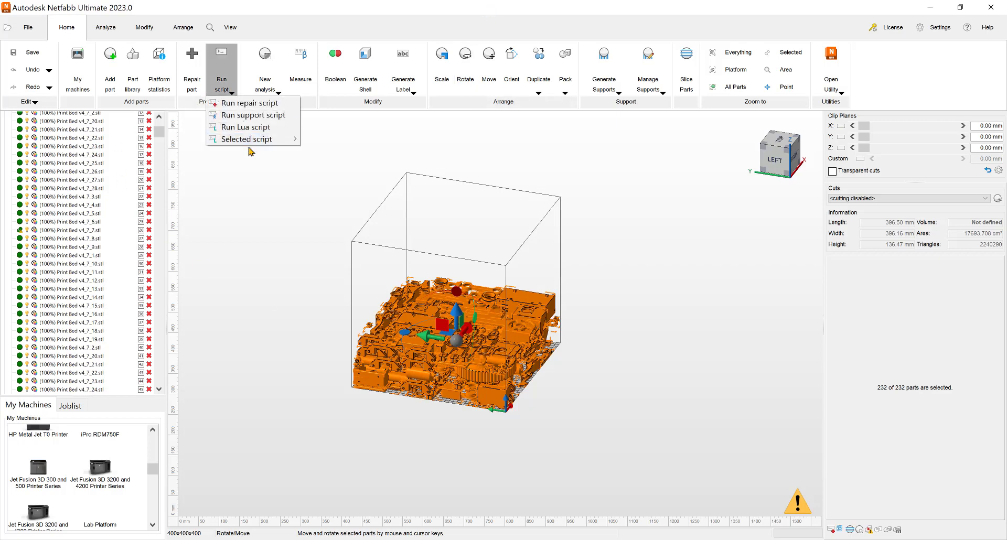
pyautogui.click(251, 129)
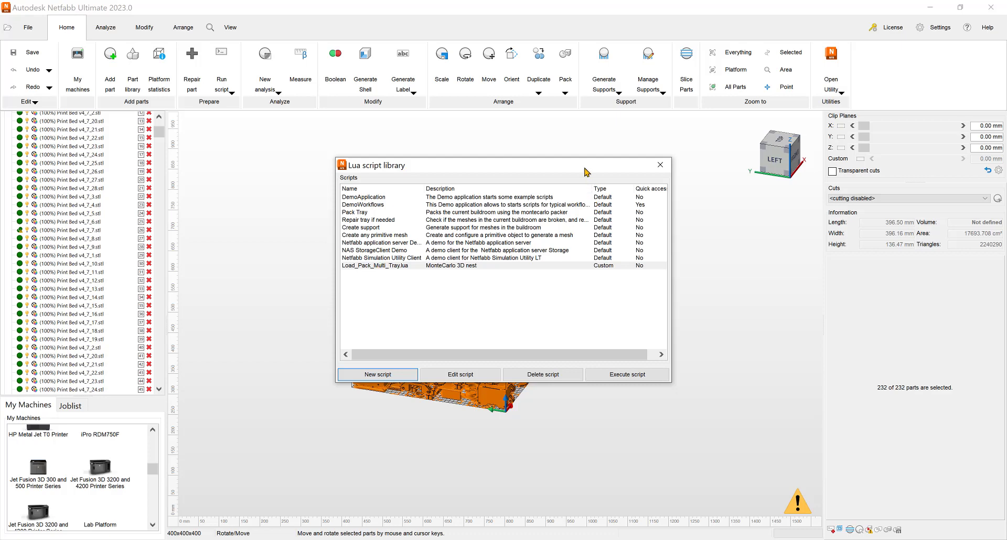
pyautogui.moveTo(582, 160); pyautogui.dragTo(577, 94)
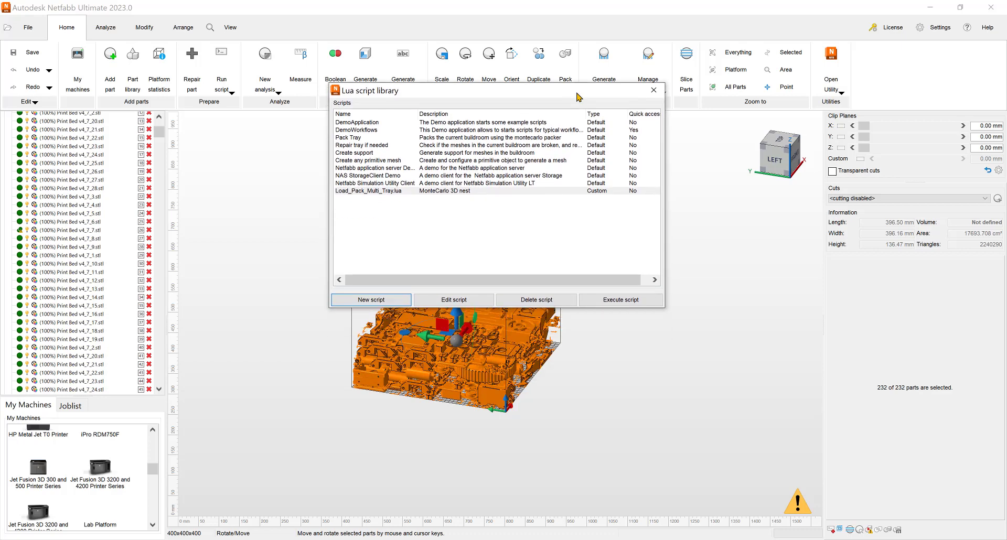